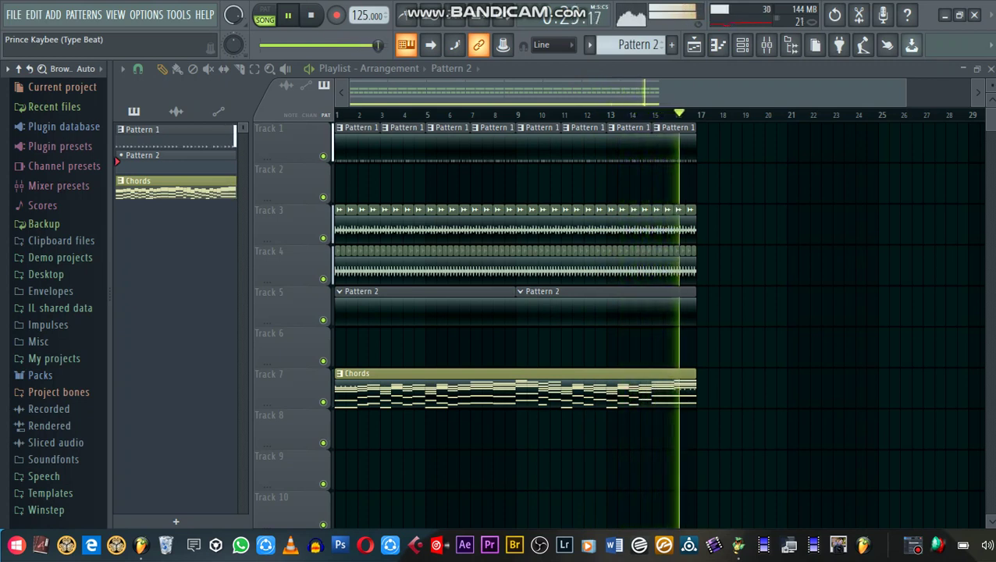
Stop the song playback and show Pattern 1's channels and step sequences in the channel rack
key(space)
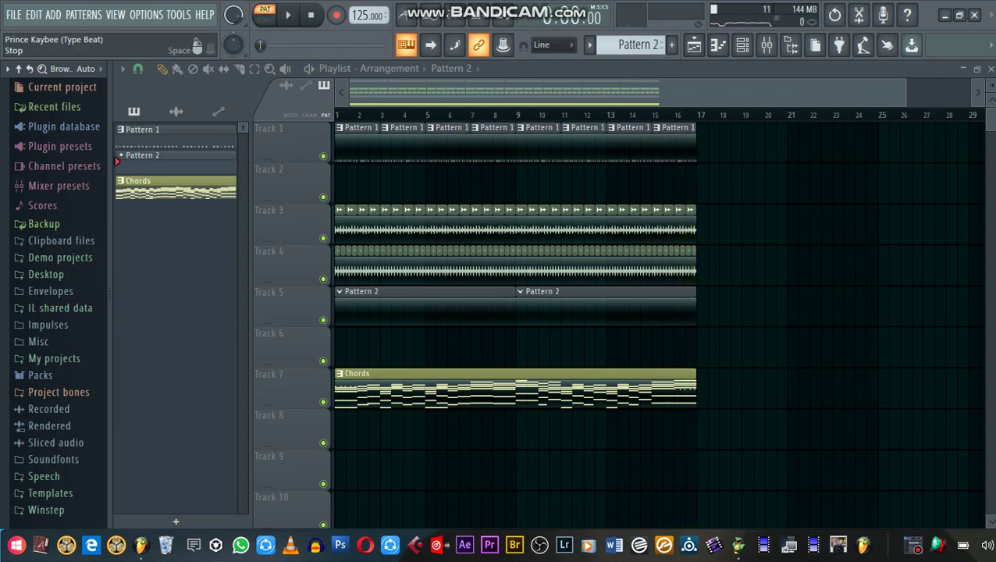
click(694, 45)
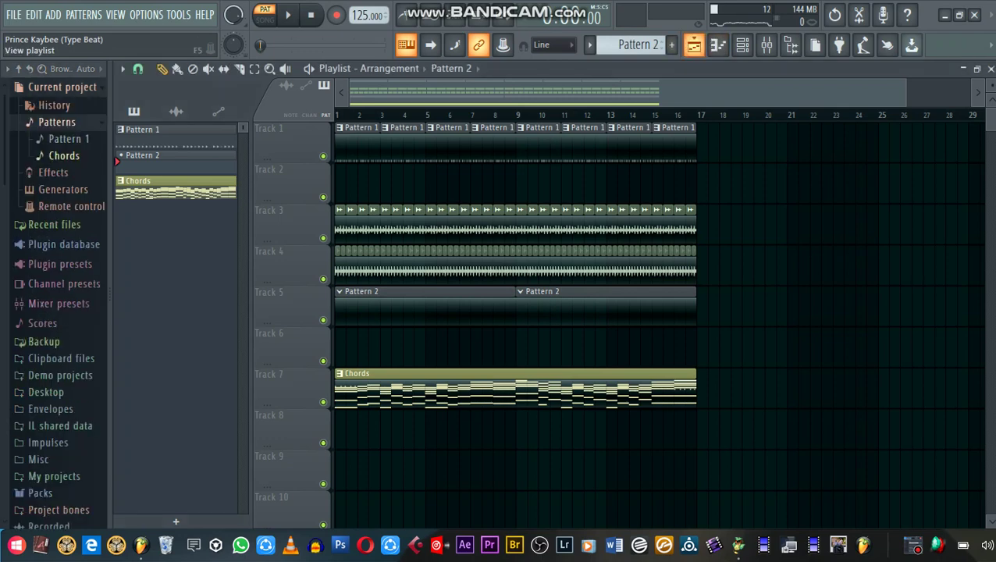
click(694, 45)
click(718, 45)
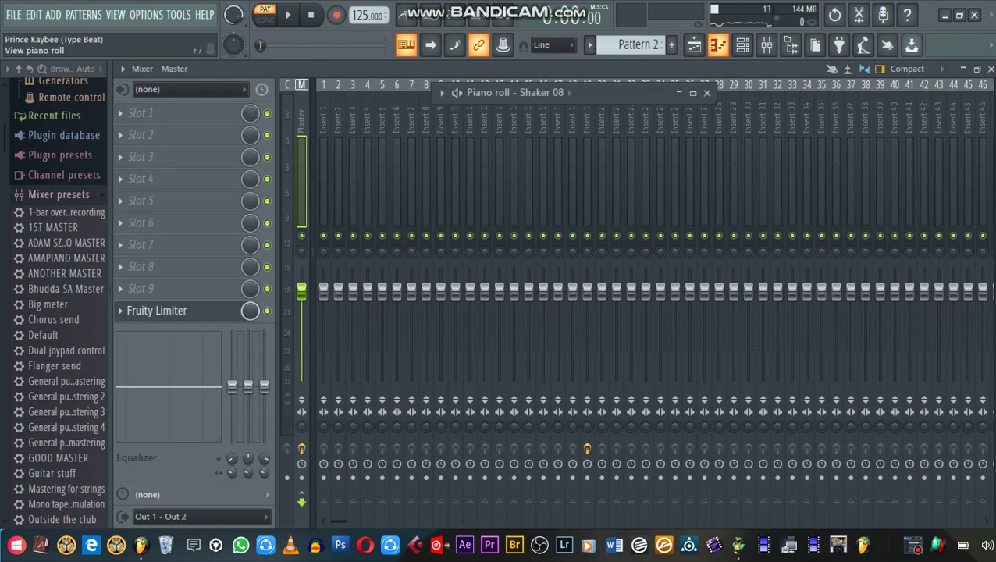
click(742, 44)
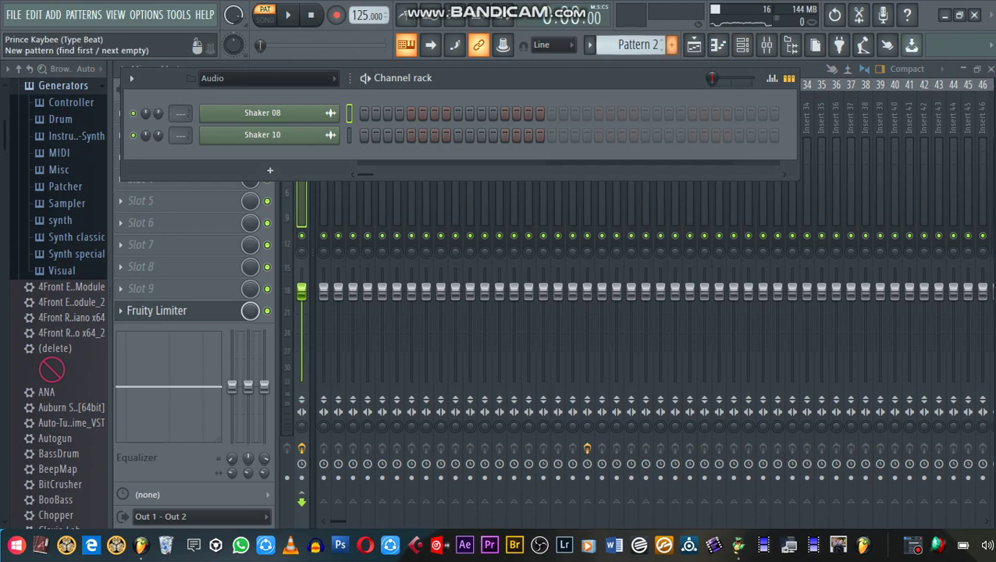
click(662, 47)
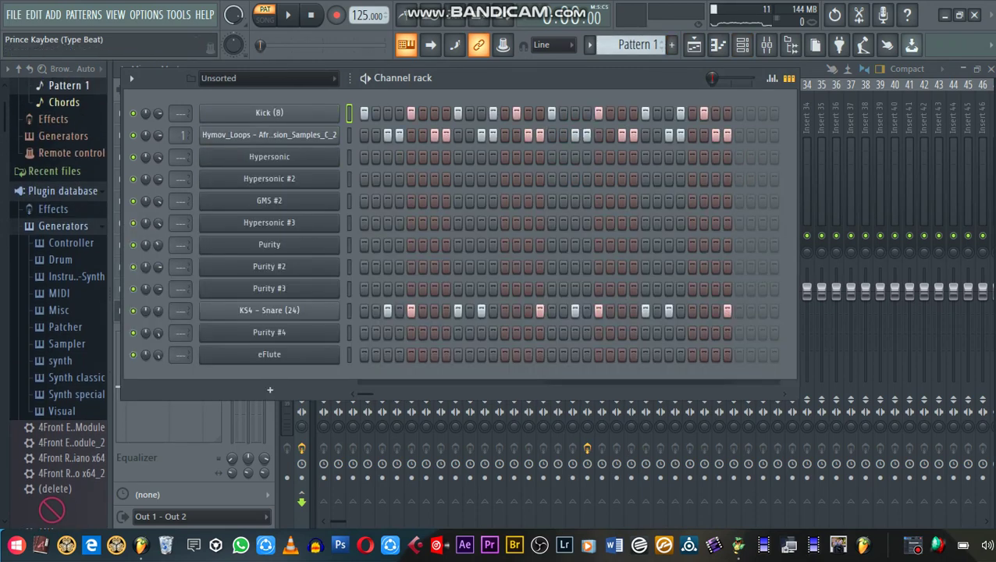
Mute the Chords track (Track 7) in the playlist and play the song without it
click(694, 45)
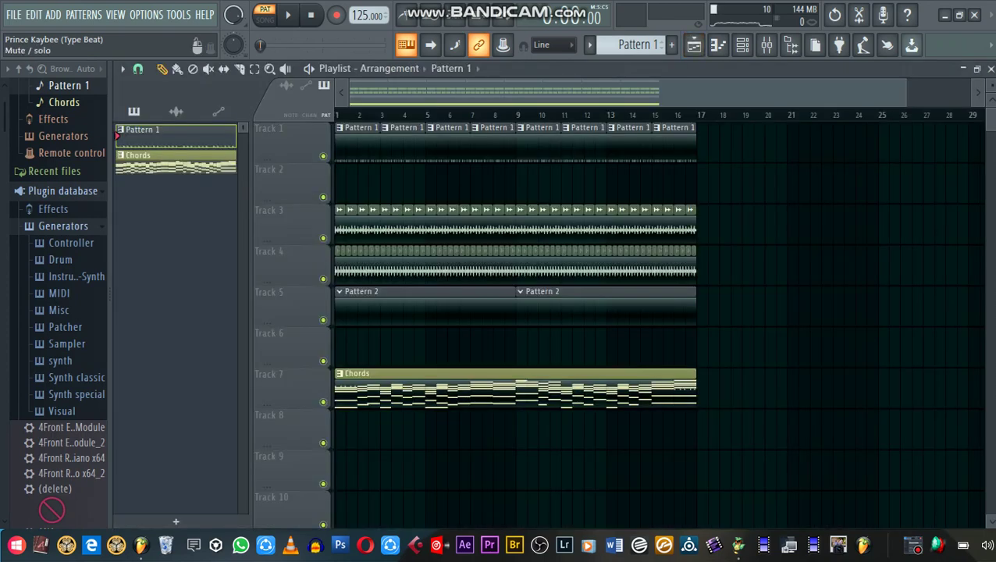
click(323, 402)
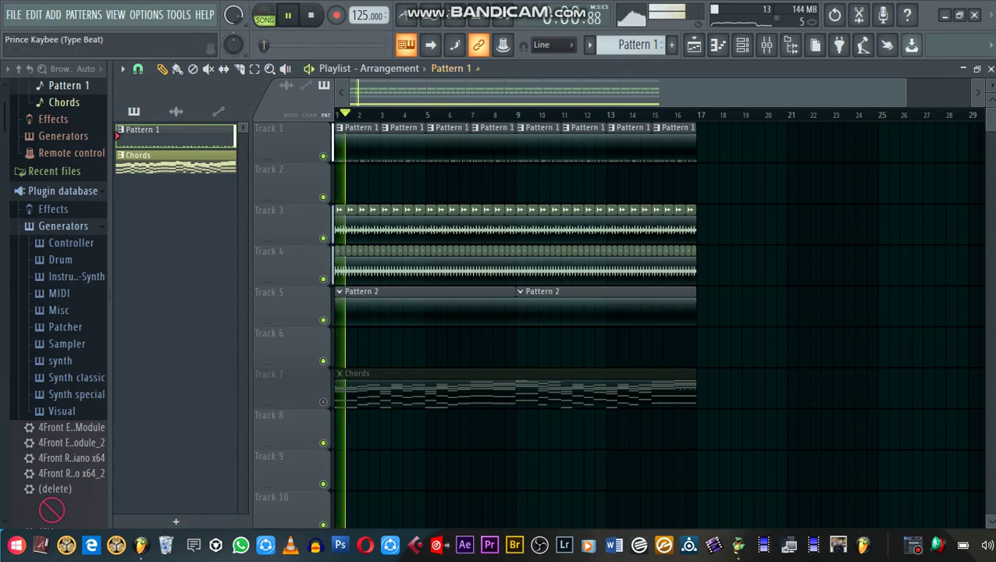
Switch the channel rack to the Chords pattern and examine the eFlute channel's notes in the full-size piano roll during playback
click(742, 45)
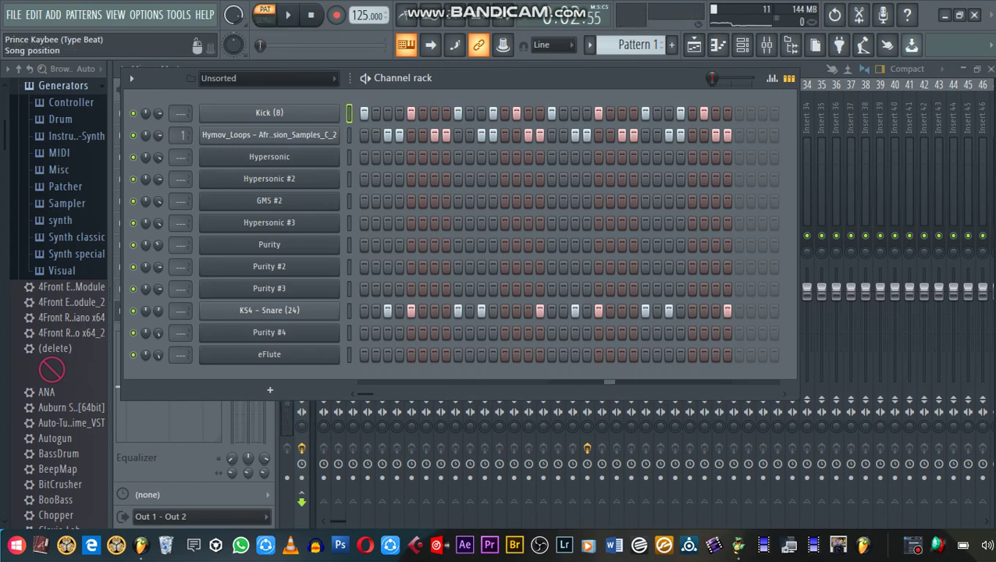
scroll(638, 45, down, 1)
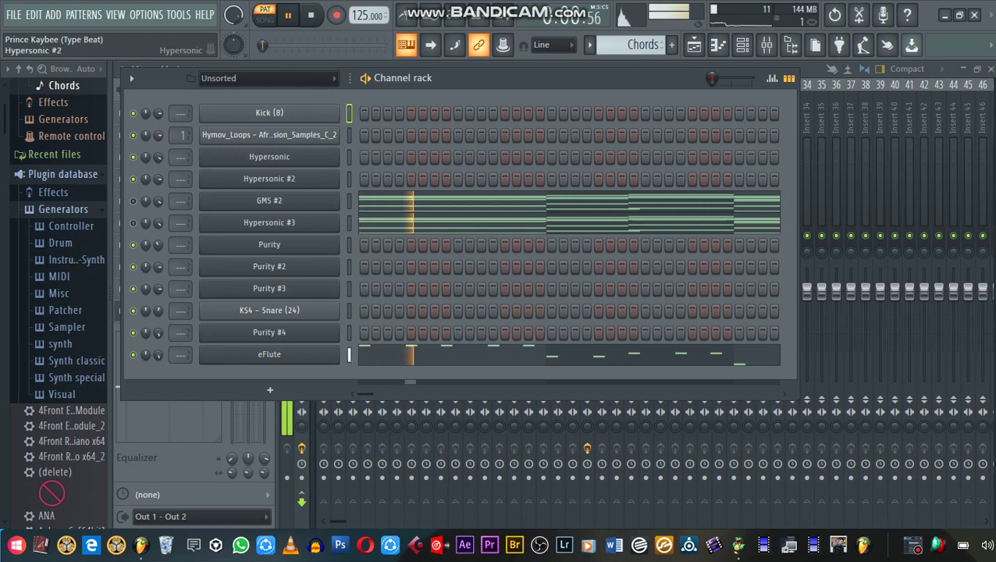
right_click(338, 349)
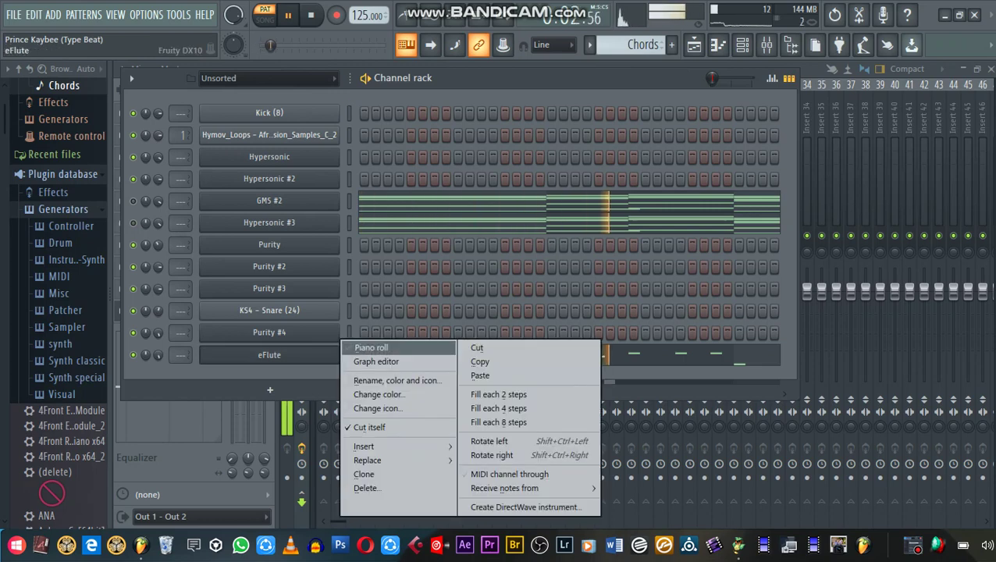
click(368, 347)
click(692, 93)
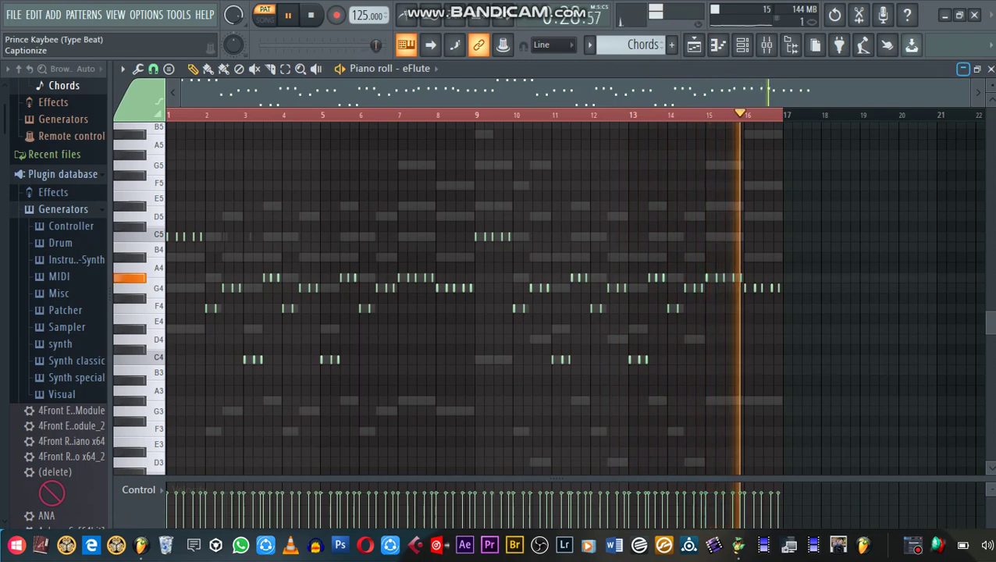
click(963, 70)
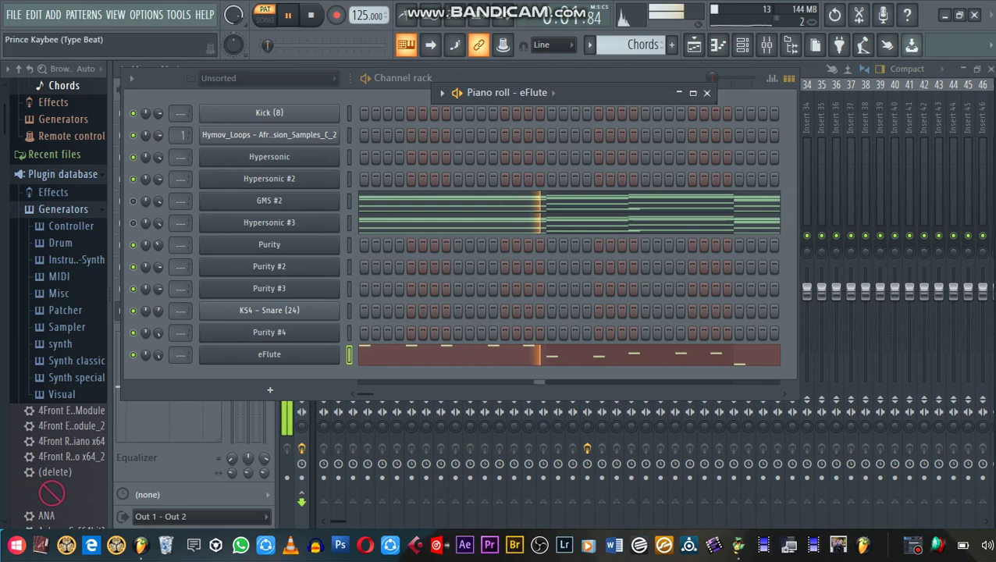
Review the GMS #2 chord notes in the piano roll, and unmute the eFlute channel after closing that view
scroll(55, 313, down, 4)
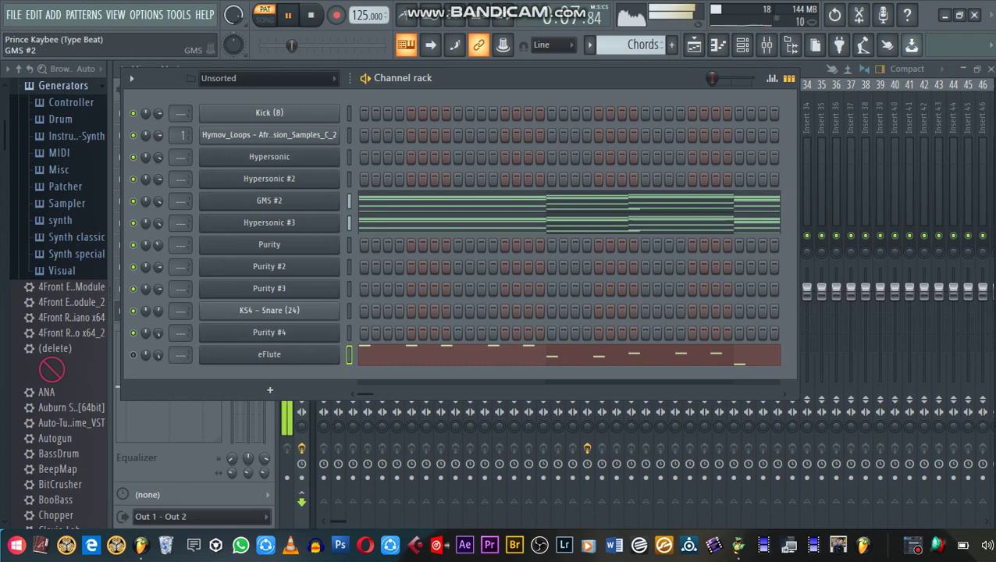
right_click(339, 197)
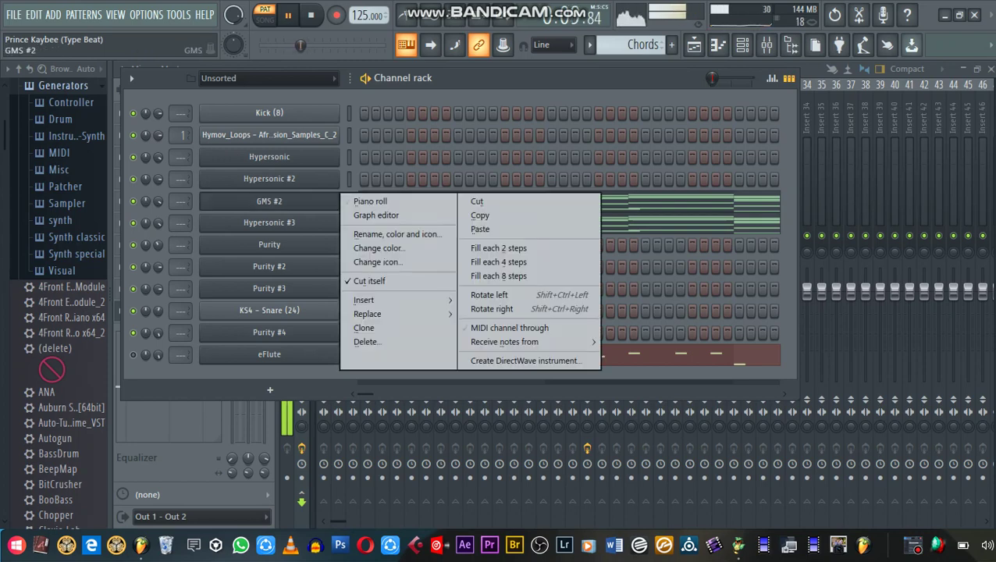
click(371, 201)
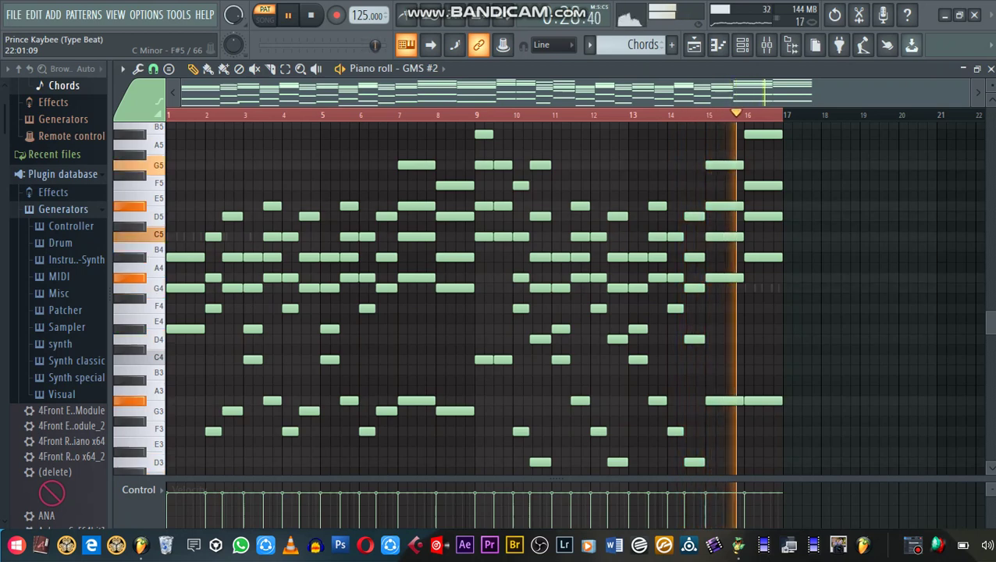
click(964, 70)
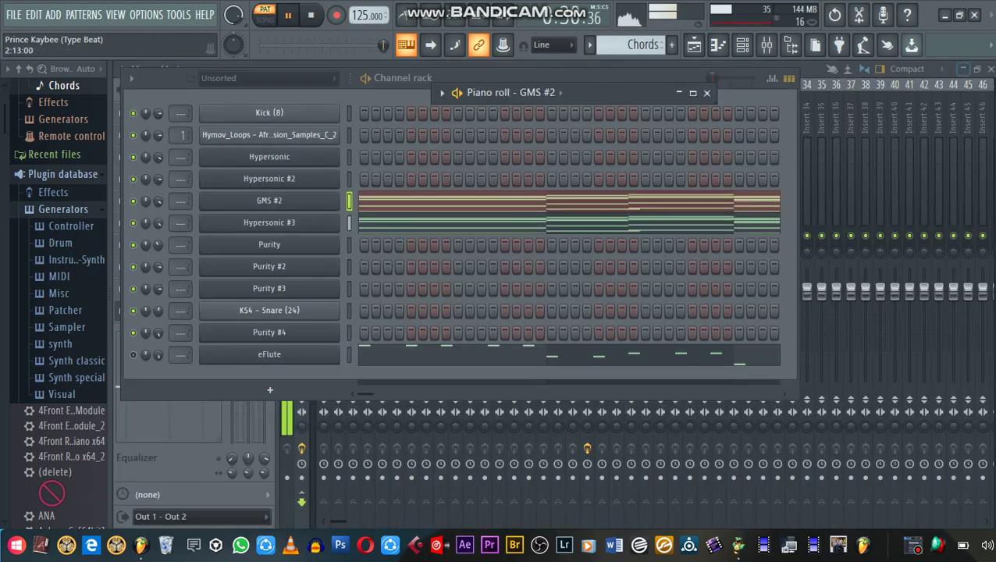
click(133, 355)
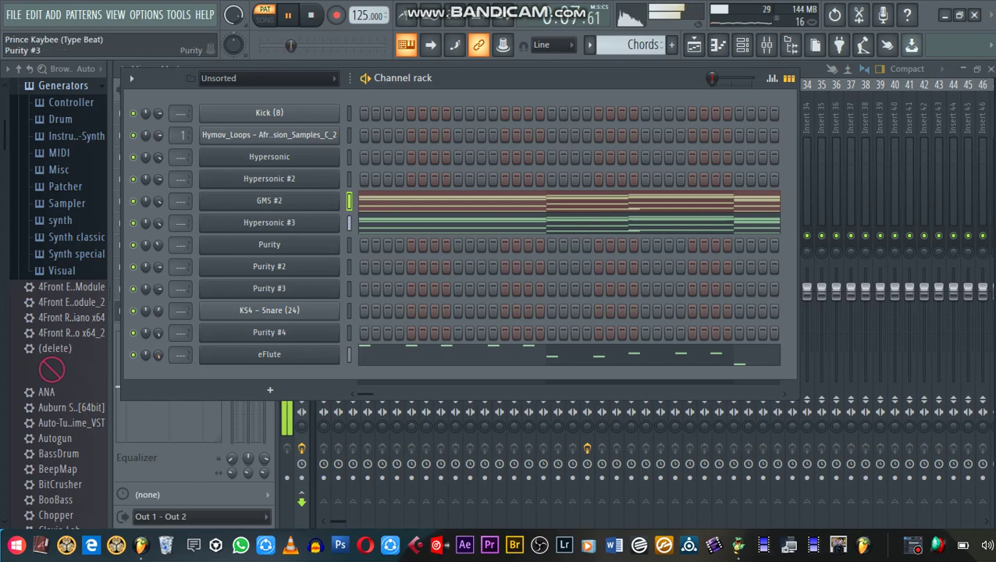
Change the Purity #3 instrument's sound to the Trombone & Strings preset in the Brass category
click(269, 289)
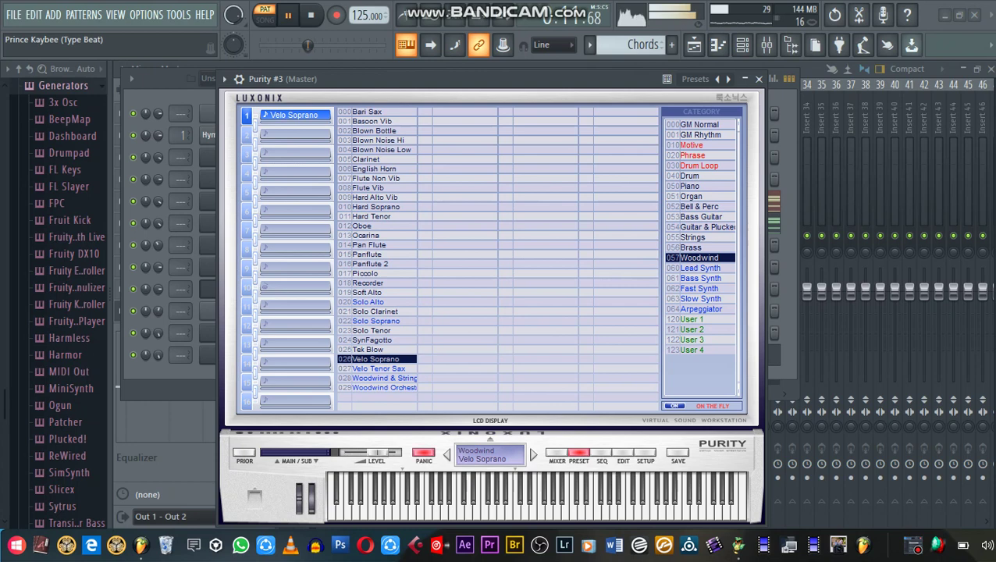
click(701, 247)
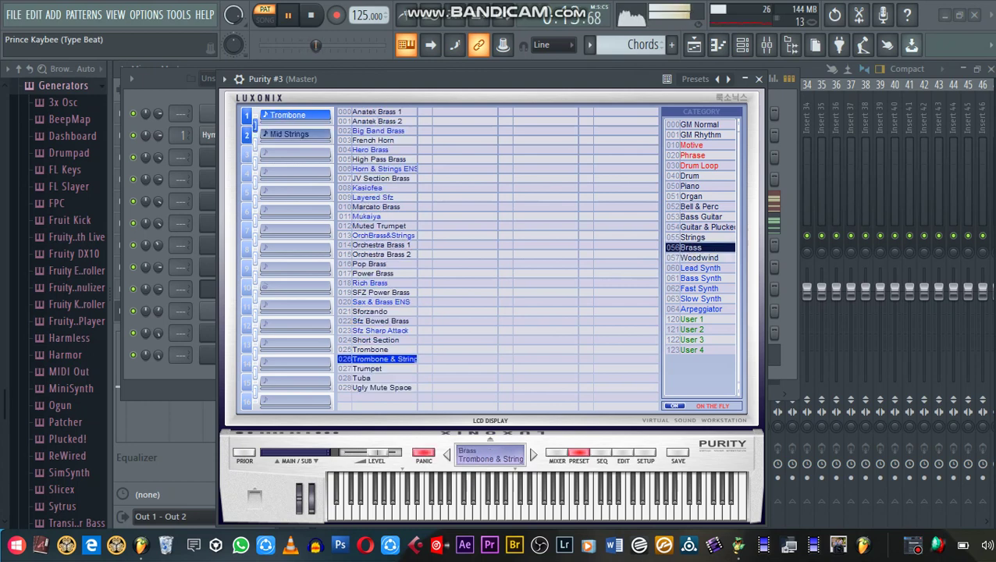
click(757, 79)
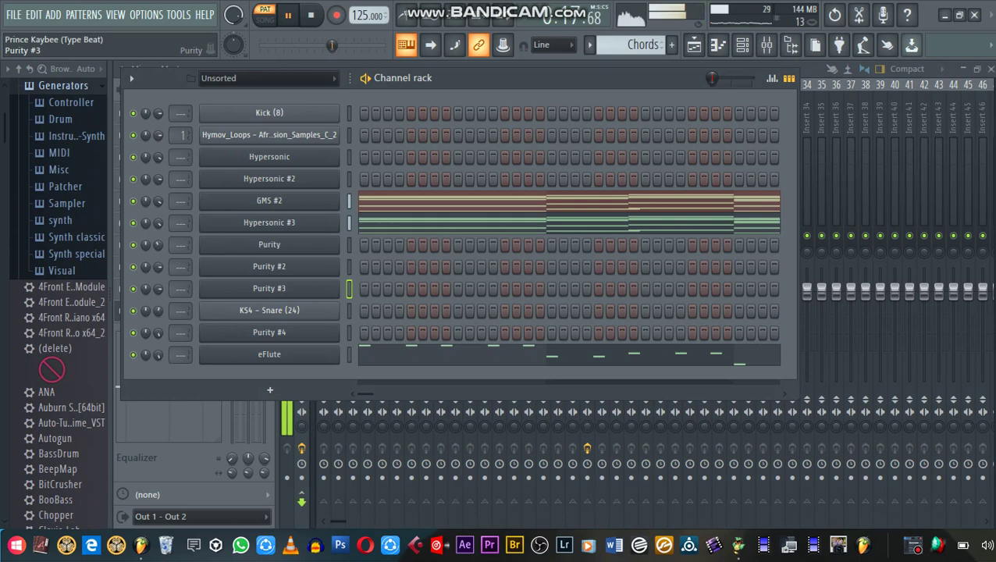
In the Purity #3 channel's piano roll, add a C5 note and a D#5 note near the end of bar 1
right_click(336, 286)
click(373, 289)
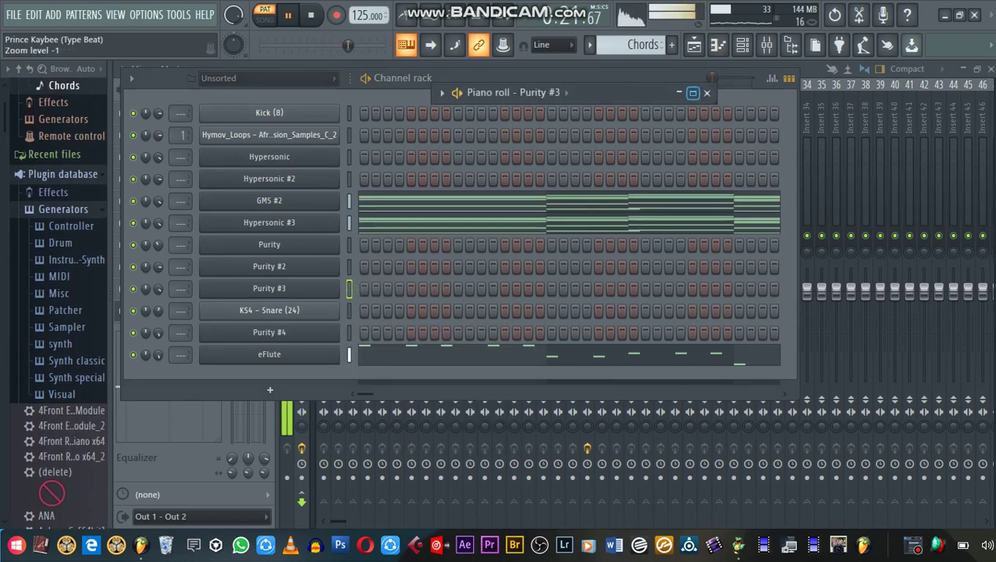
click(692, 93)
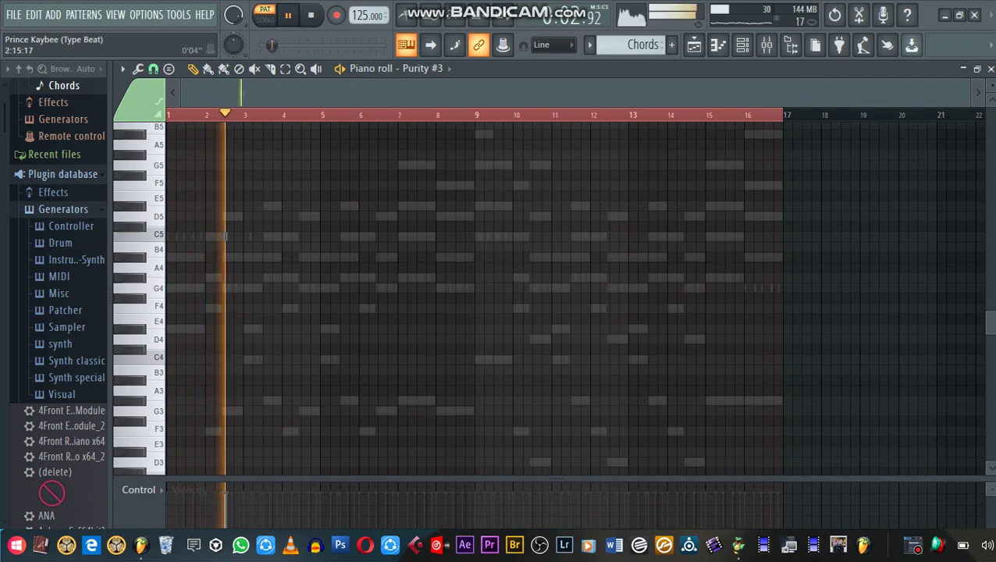
drag(966, 93, 462, 93)
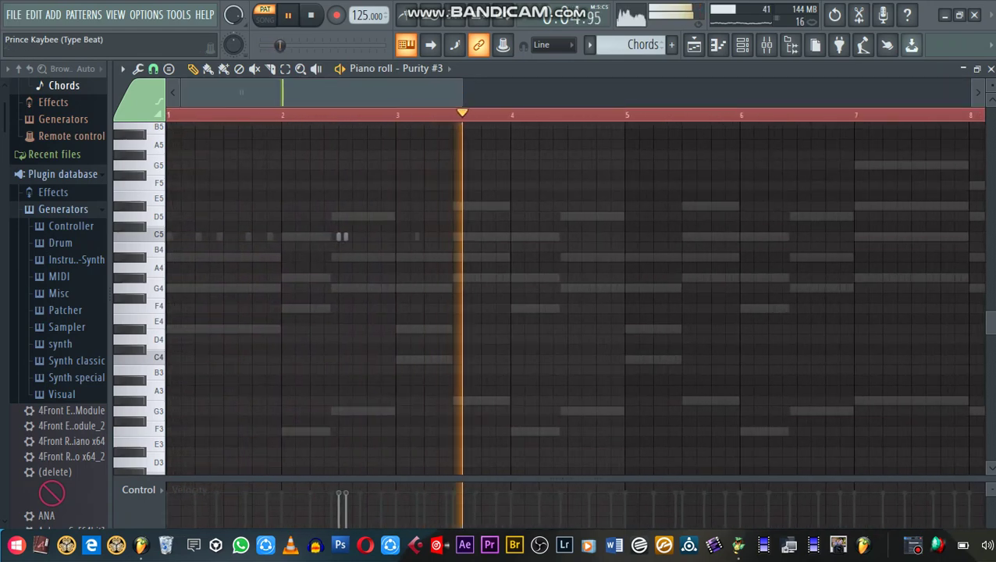
click(255, 257)
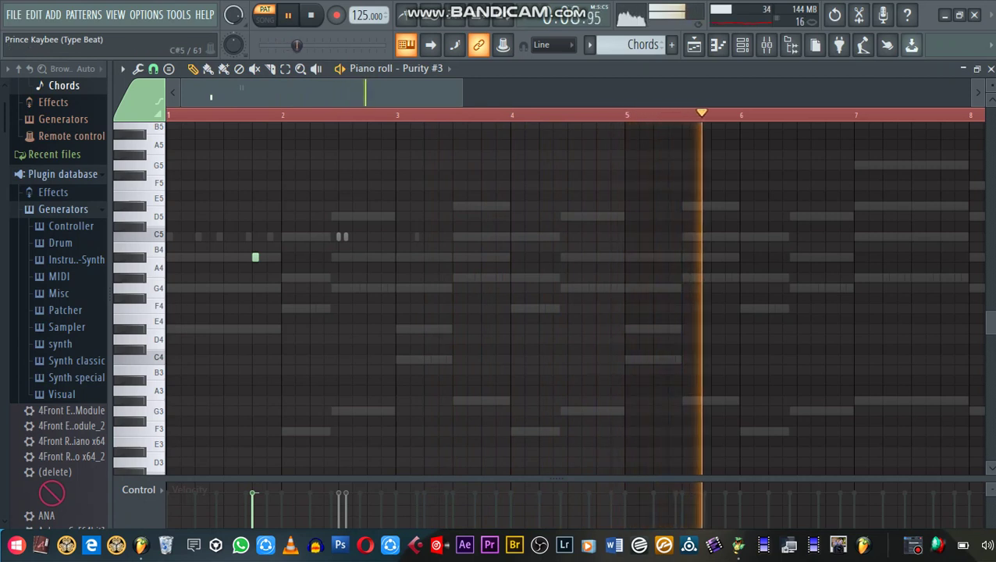
drag(256, 256, 255, 237)
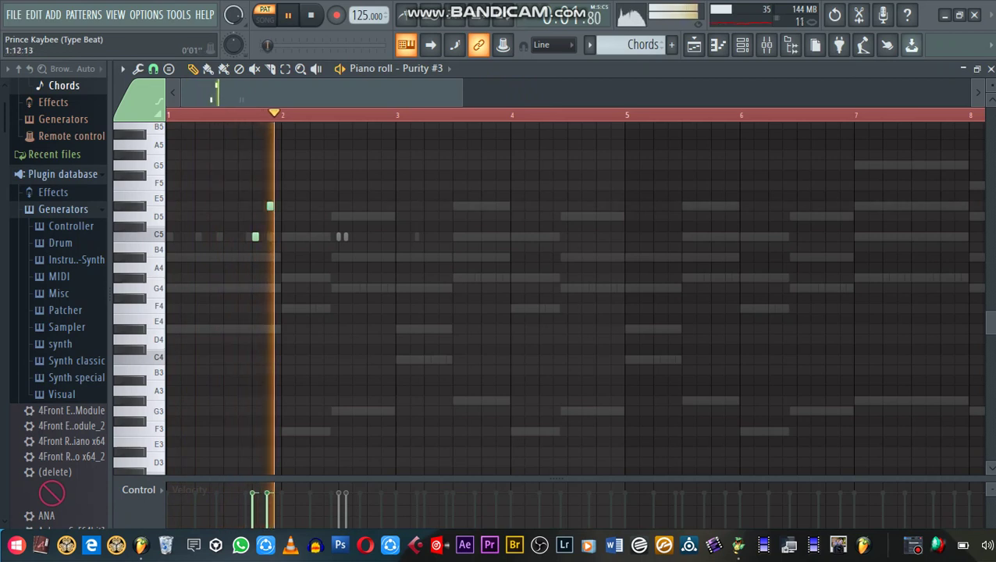
Move the two Purity #3 notes earlier in bar 1, with C5 on step 9 and D#5 on step 11
scroll(257, 156, up, 3)
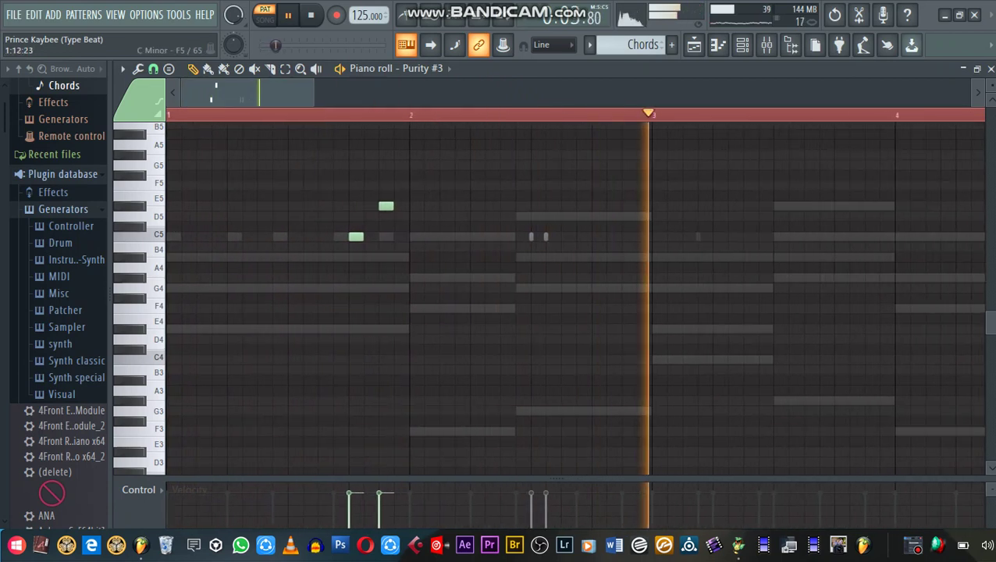
drag(356, 237, 341, 236)
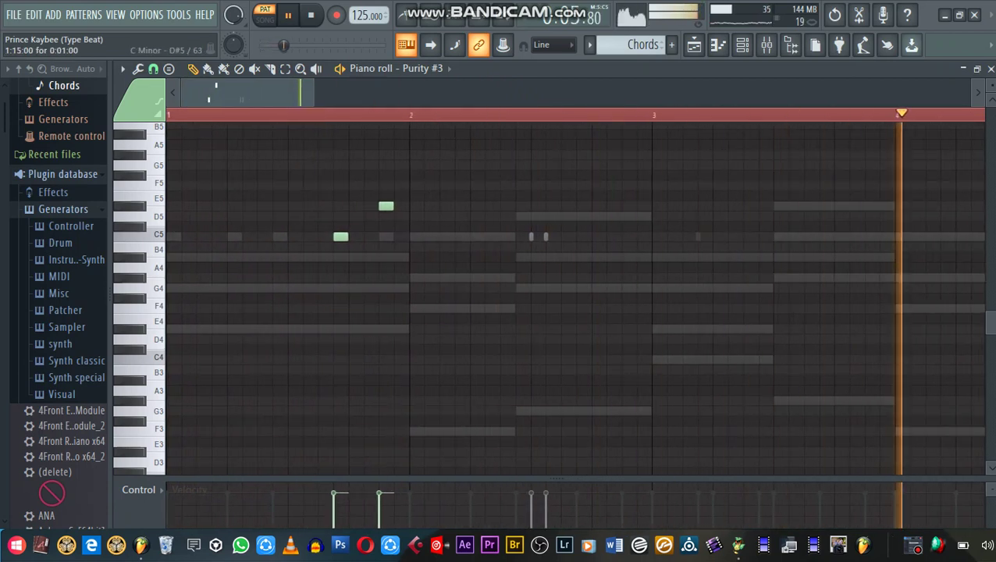
click(173, 126)
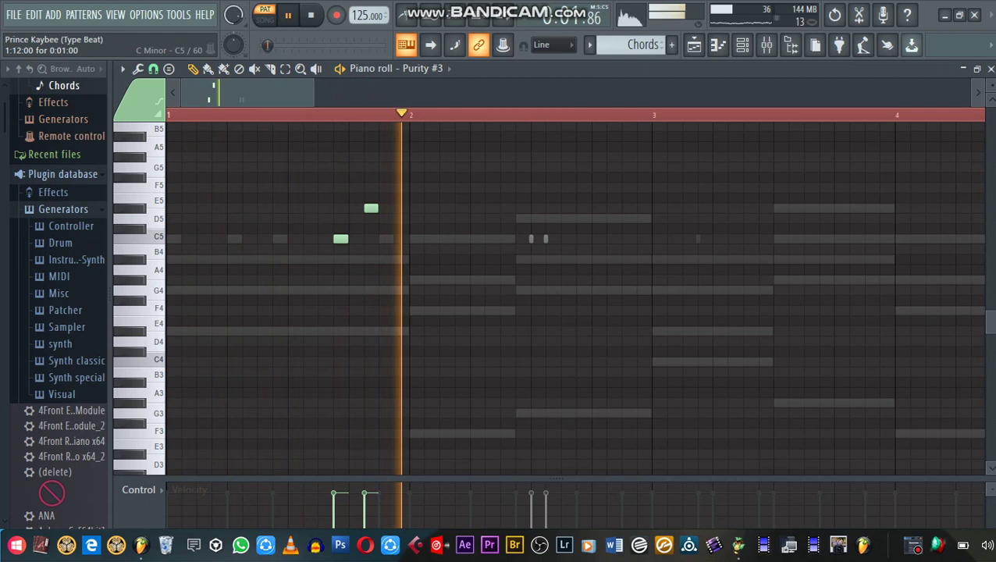
drag(341, 239, 326, 238)
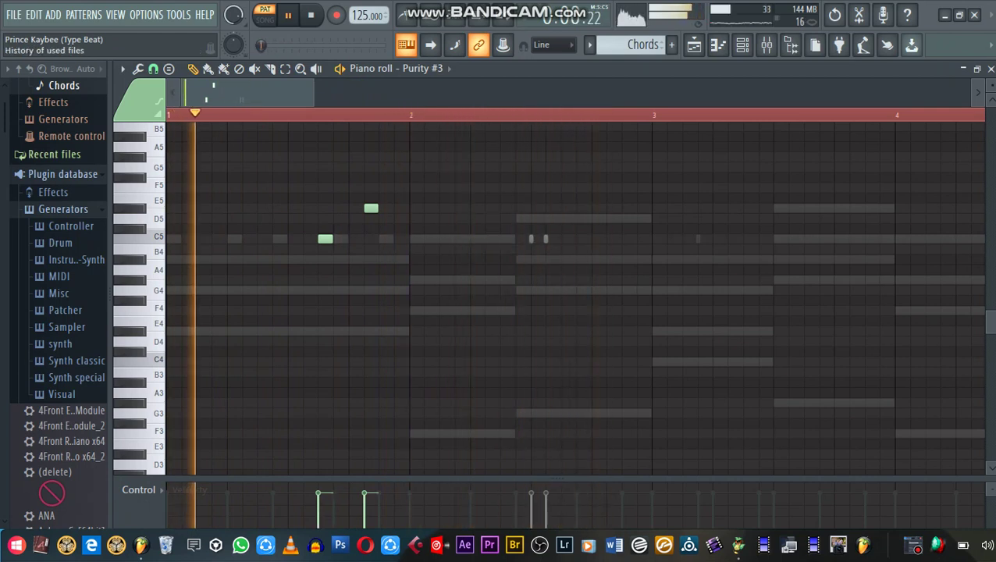
drag(326, 238, 281, 239)
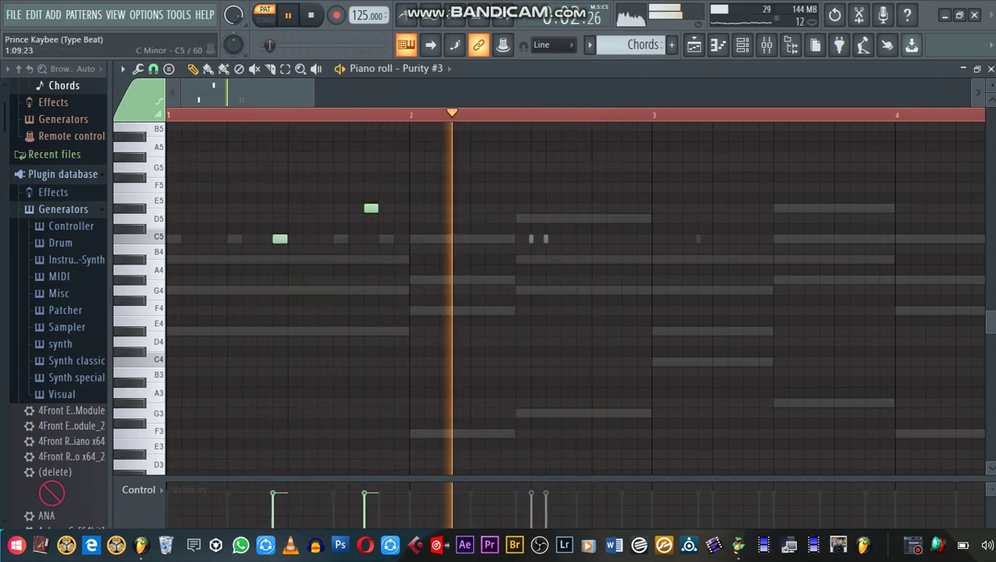
drag(370, 208, 310, 209)
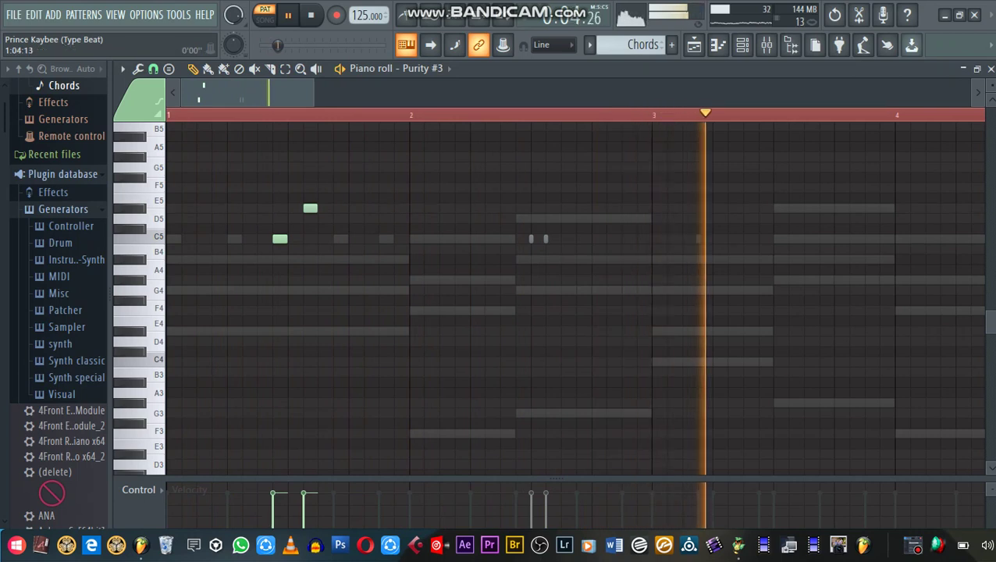
drag(310, 208, 325, 208)
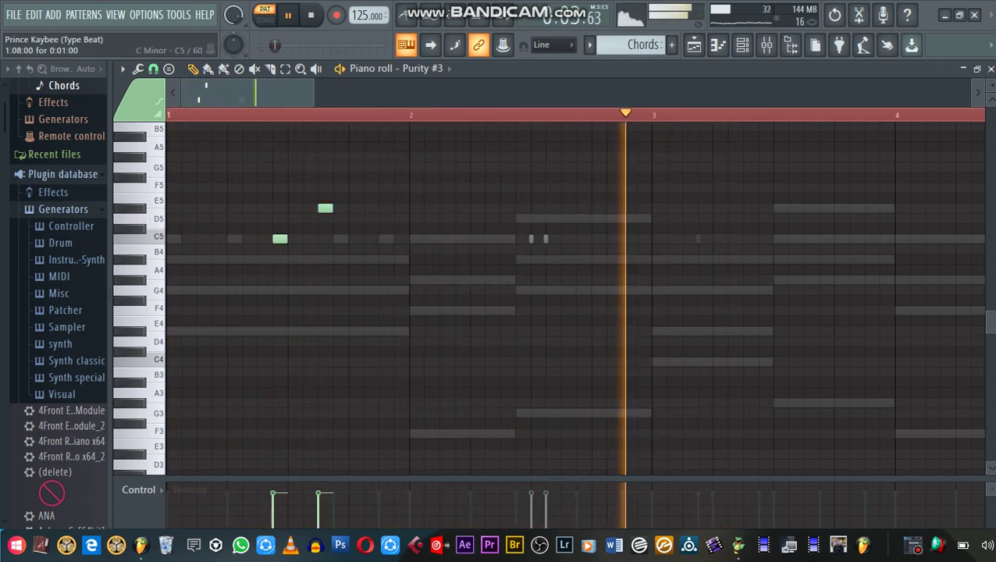
drag(280, 239, 295, 239)
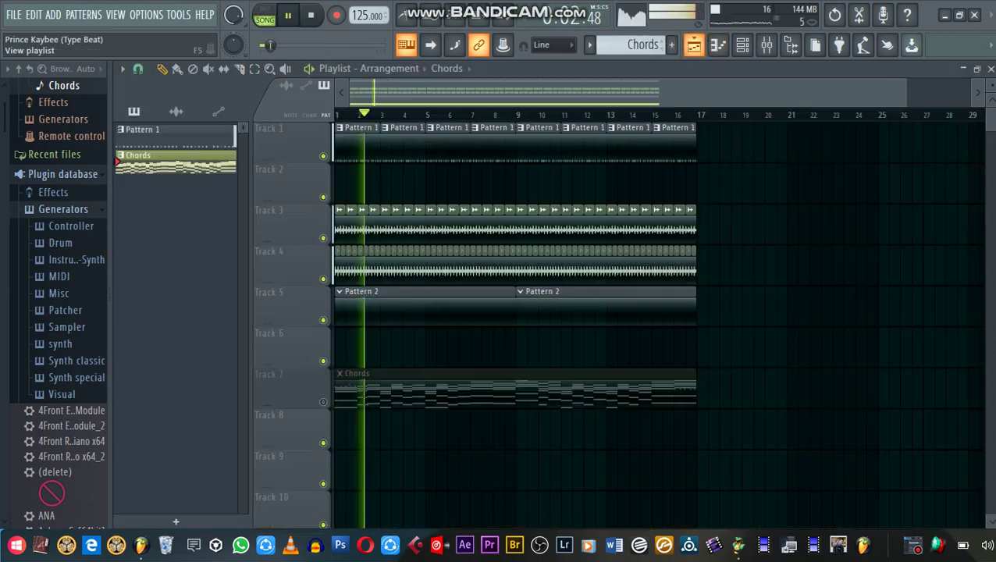
Unmute the Chords clip's track in the playlist during song playback and return to the Purity #3 piano roll
key(F5)
click(340, 373)
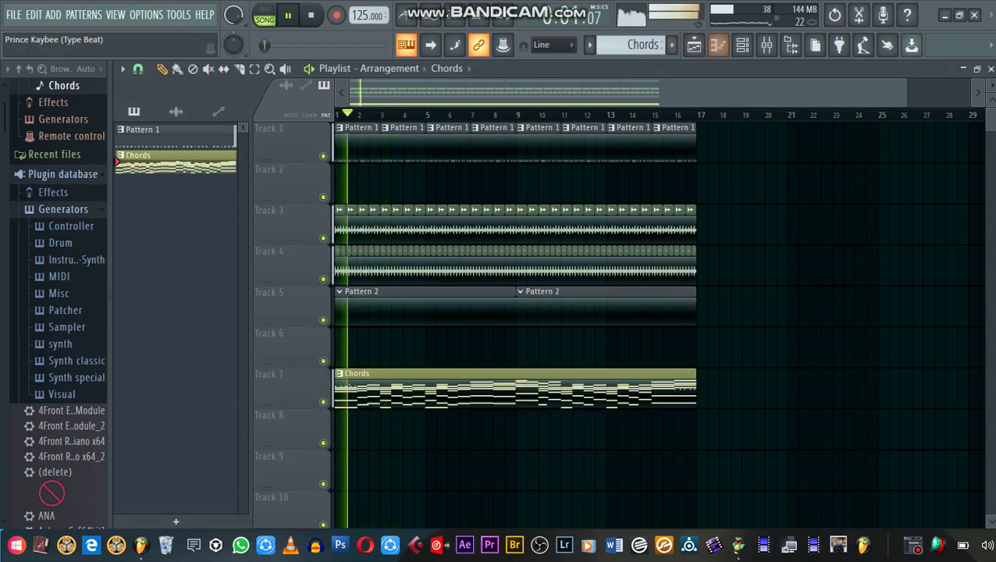
key(F7)
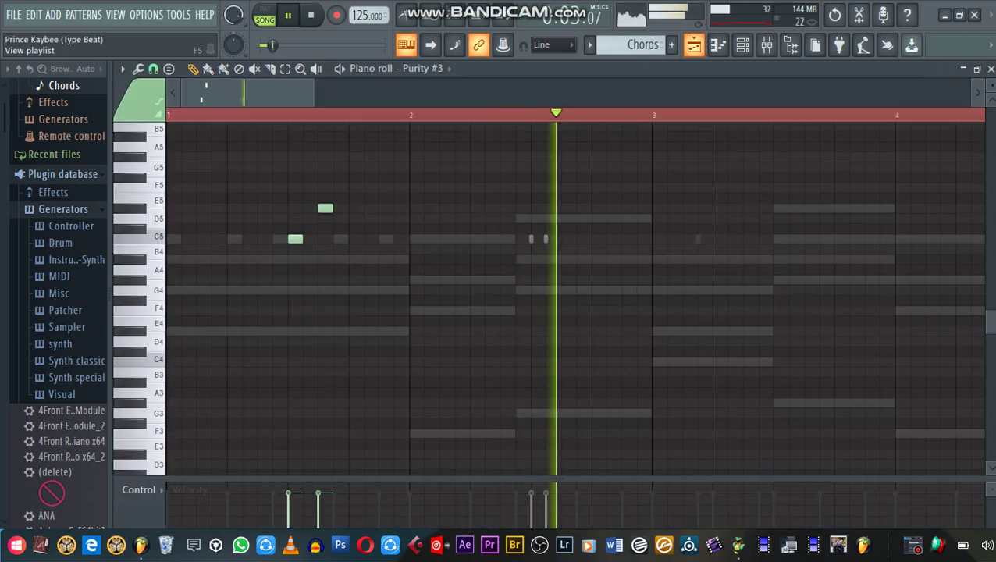
Duplicate the C5 and D#5 notes and move the copies into bar 2, with C5 on step 9 and D#5 on step 11
scroll(920, 223, down, 1)
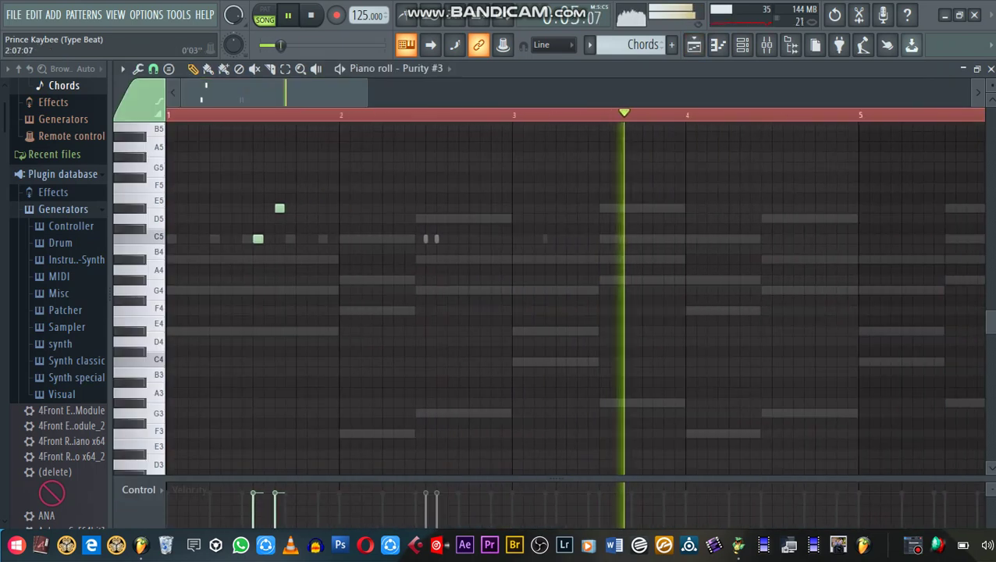
key(ctrl+b)
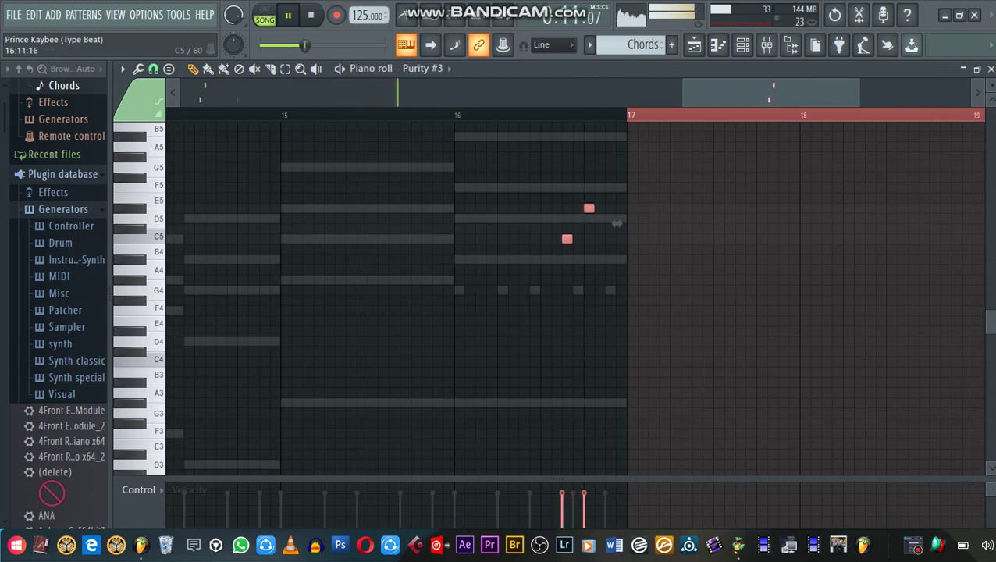
drag(347, 223, 26, 220)
scroll(221, 203, left, 6)
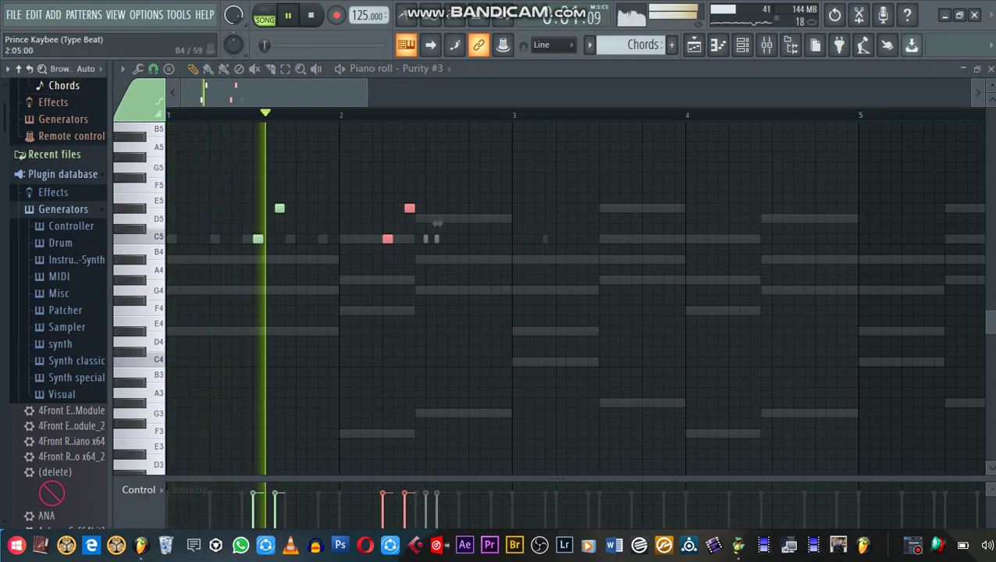
drag(437, 224, 458, 224)
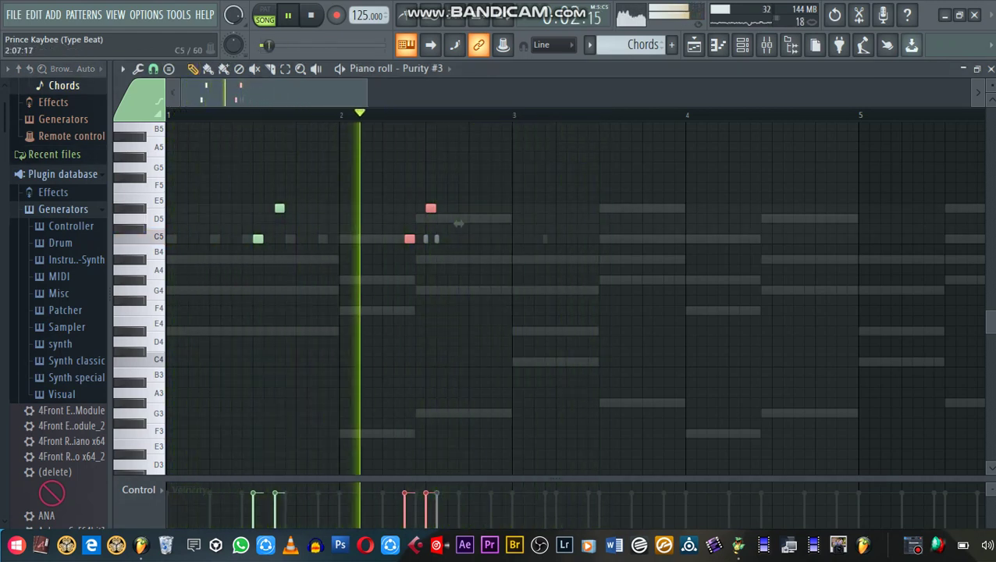
drag(458, 224, 480, 224)
click(581, 238)
right_click(582, 238)
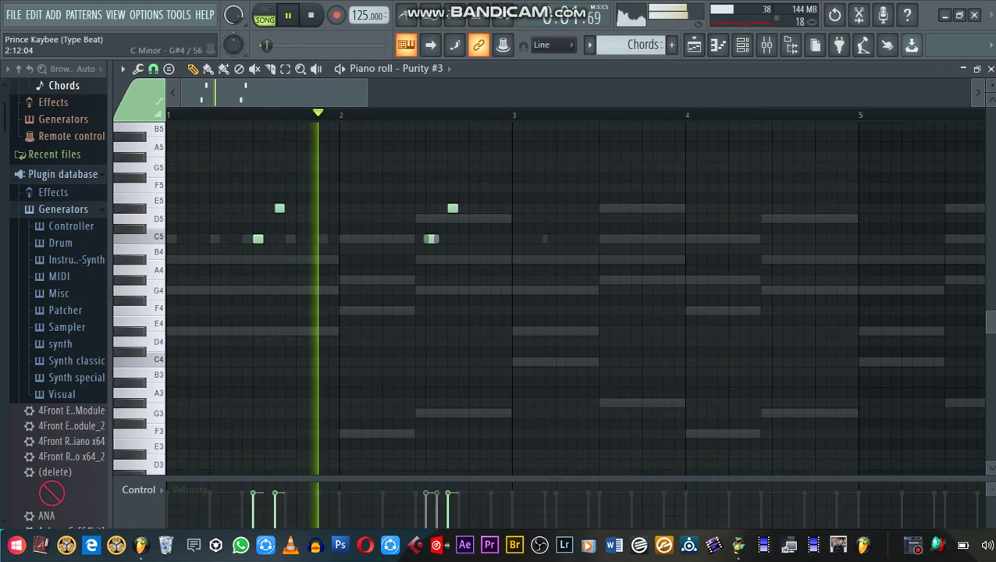
Delete the duplicated C5 and D#5 notes from bar 2 of the Purity #3 piano roll
right_click(431, 239)
right_click(451, 208)
right_click(437, 239)
right_click(426, 239)
Fit the whole 16-bar Chords pattern in the Purity #3 piano roll view and restart song playback
drag(366, 93, 532, 93)
scroll(356, 92, down, 2)
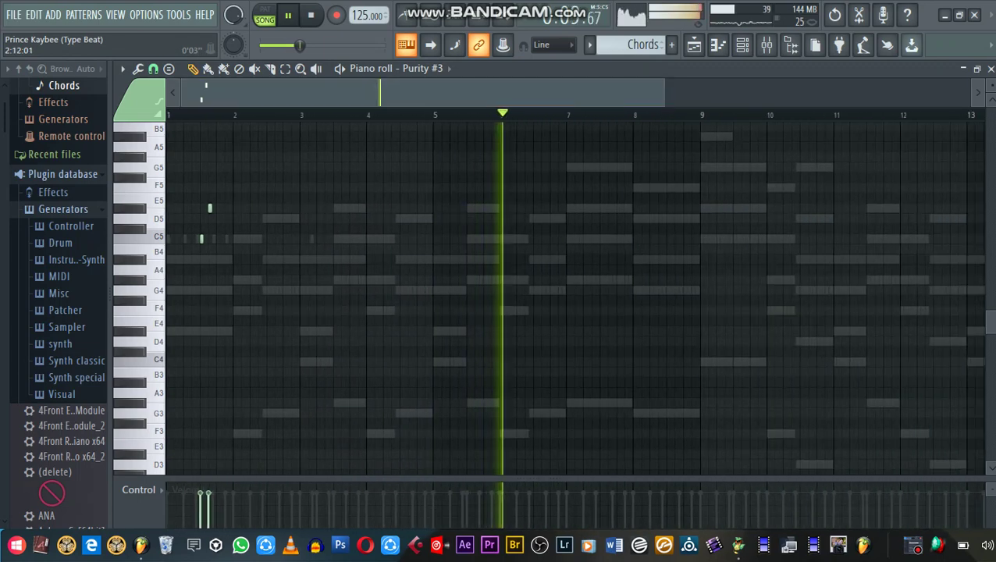
drag(694, 93, 855, 92)
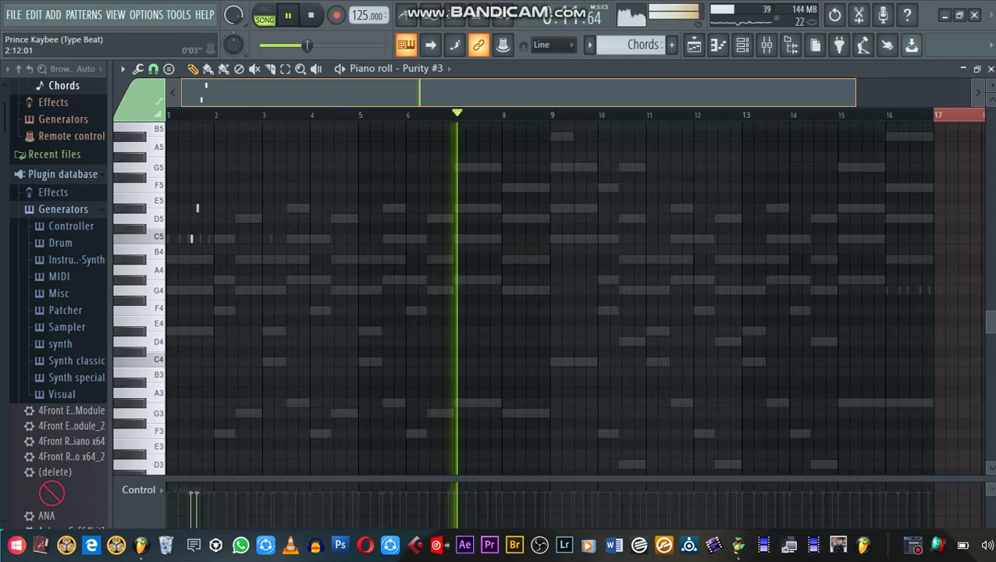
key(space)
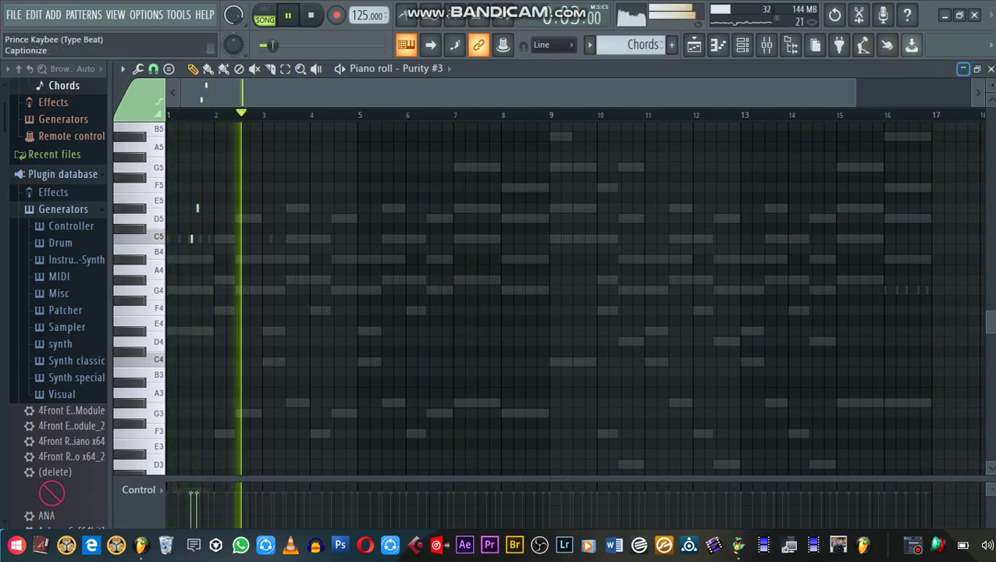
Close the Purity #3 piano roll and show the playlist while the song plays
click(976, 69)
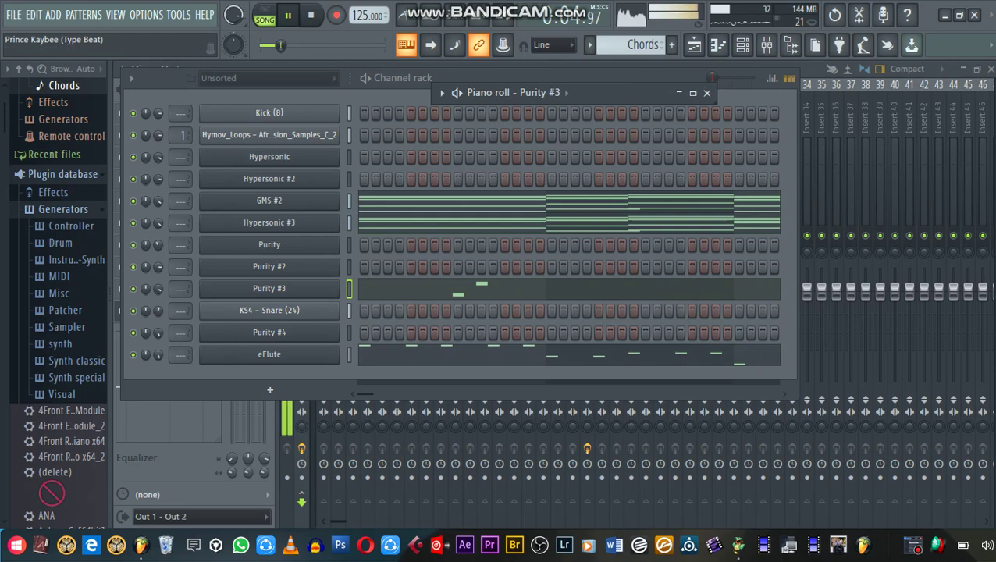
click(707, 93)
drag(671, 79, 677, 89)
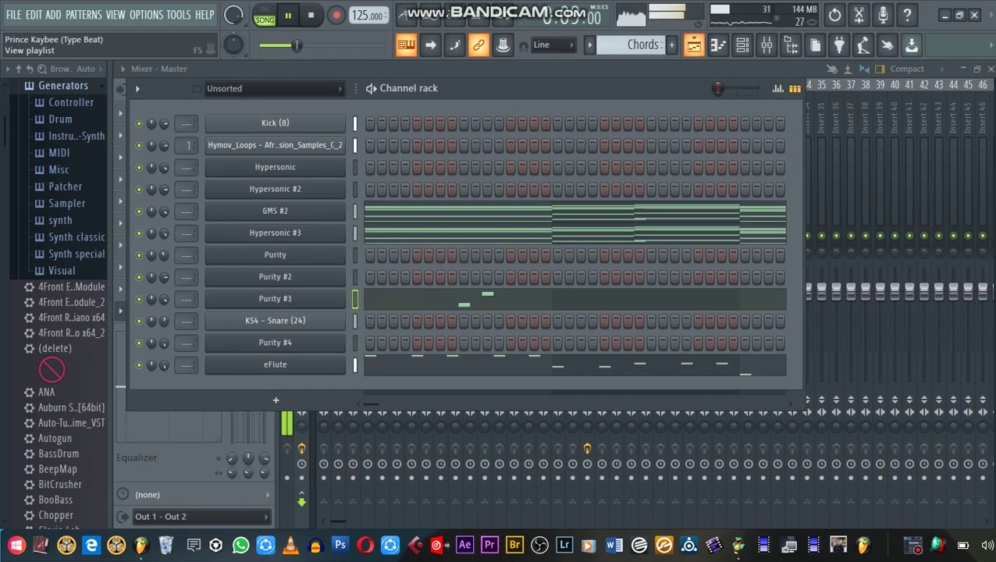
key(F5)
key(F5)
key(F5)
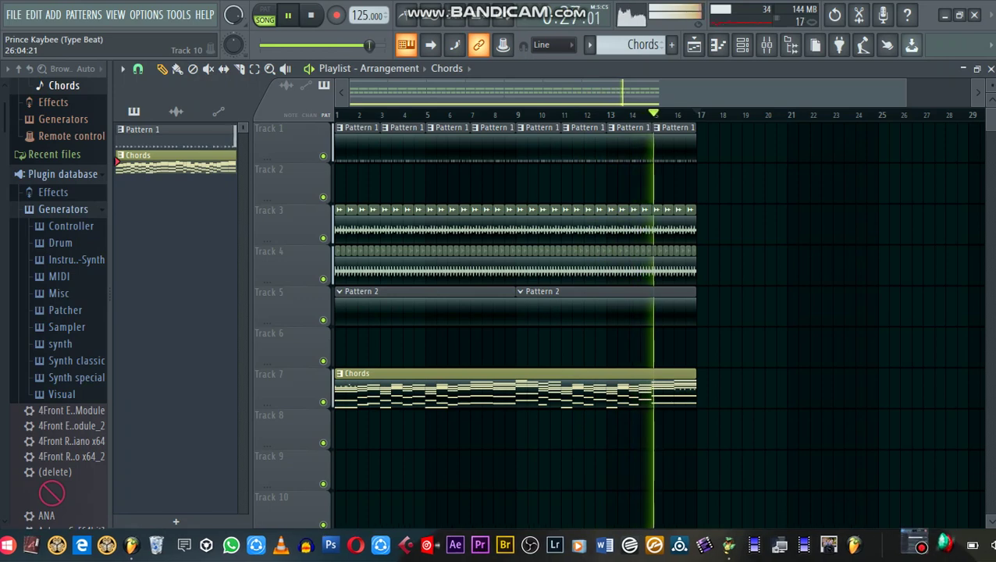
click(912, 545)
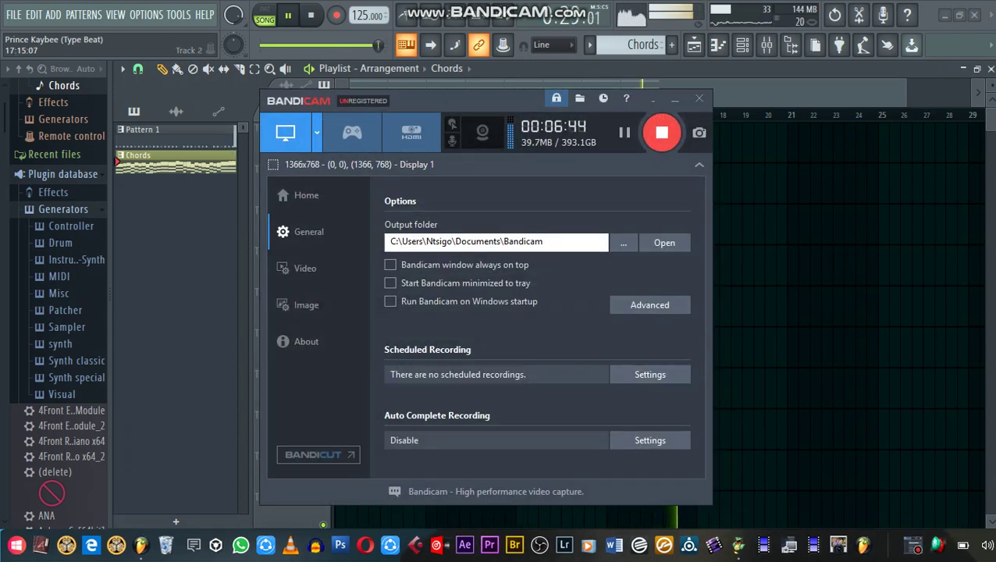